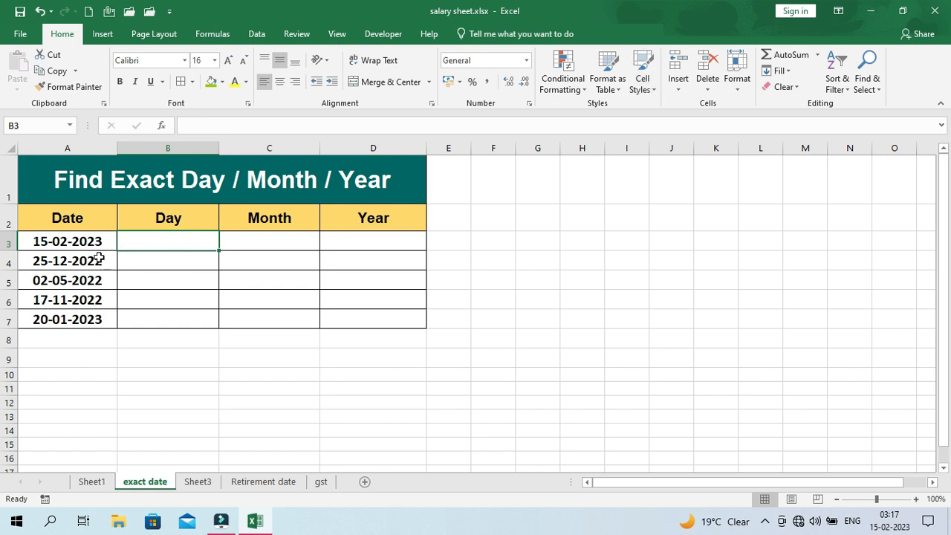
{"action": "left_click", "coordinate": [177, 217]}
{"action": "left_click", "coordinate": [273, 217]}
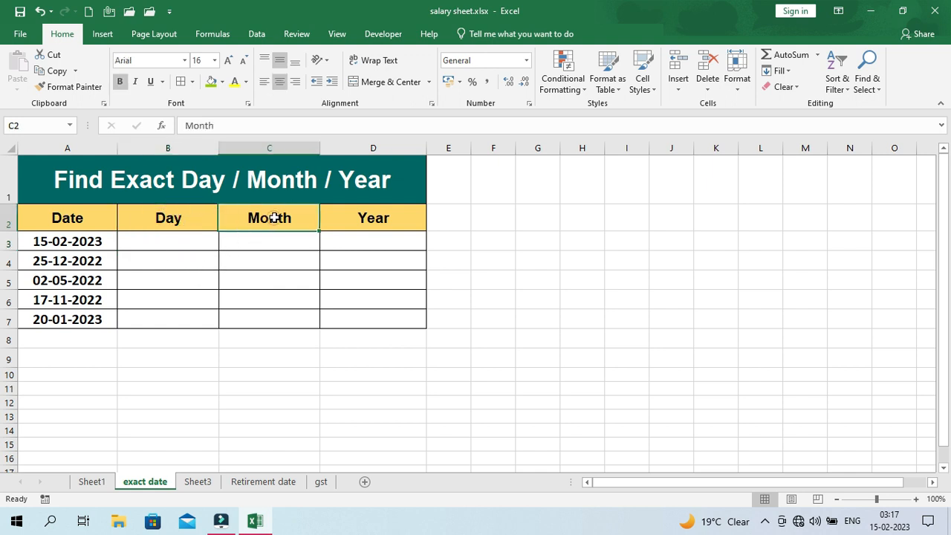
{"action": "left_click", "coordinate": [390, 220]}
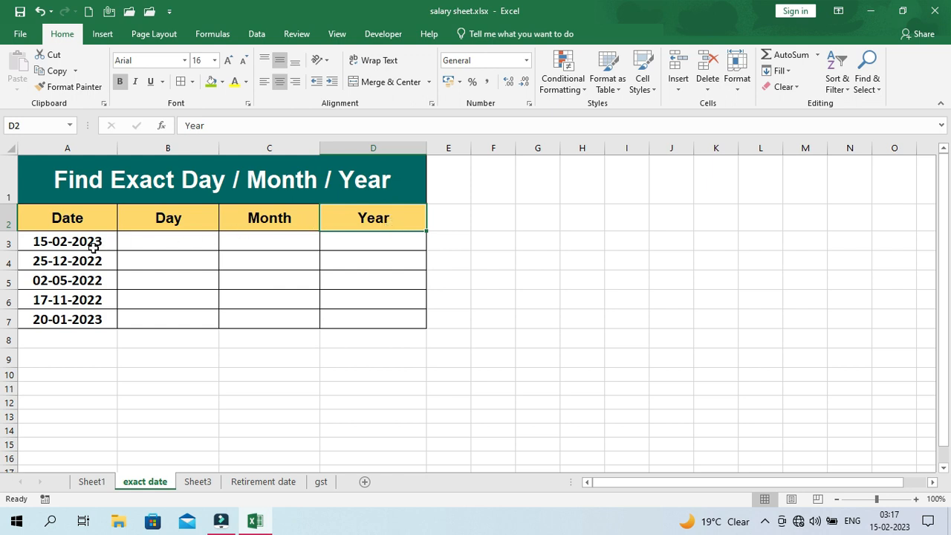
{"action": "left_click", "coordinate": [156, 238]}
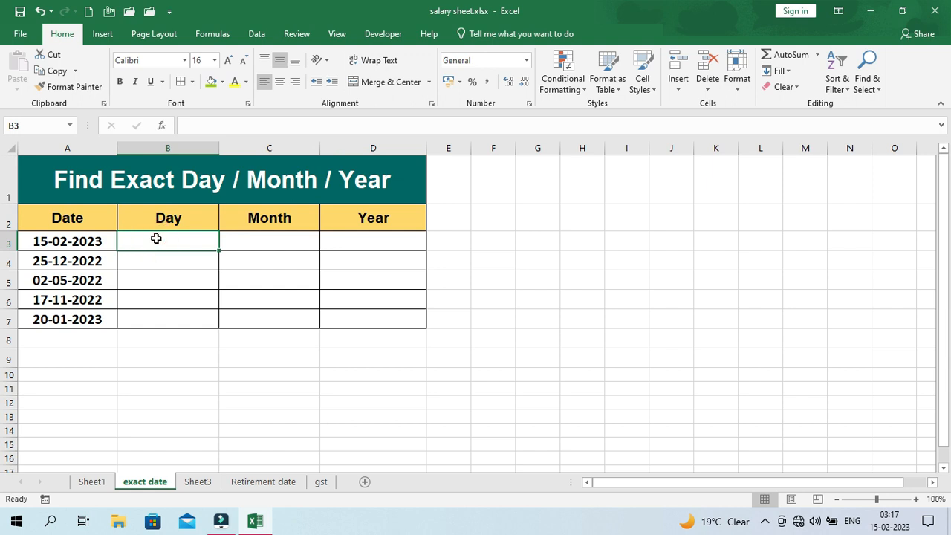
{"action": "left_click", "coordinate": [254, 239]}
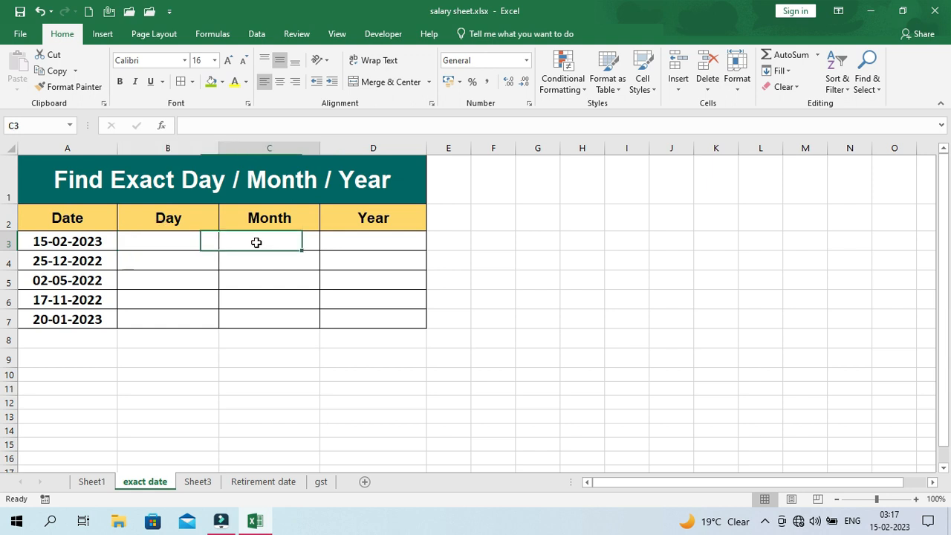
{"action": "left_click", "coordinate": [362, 244]}
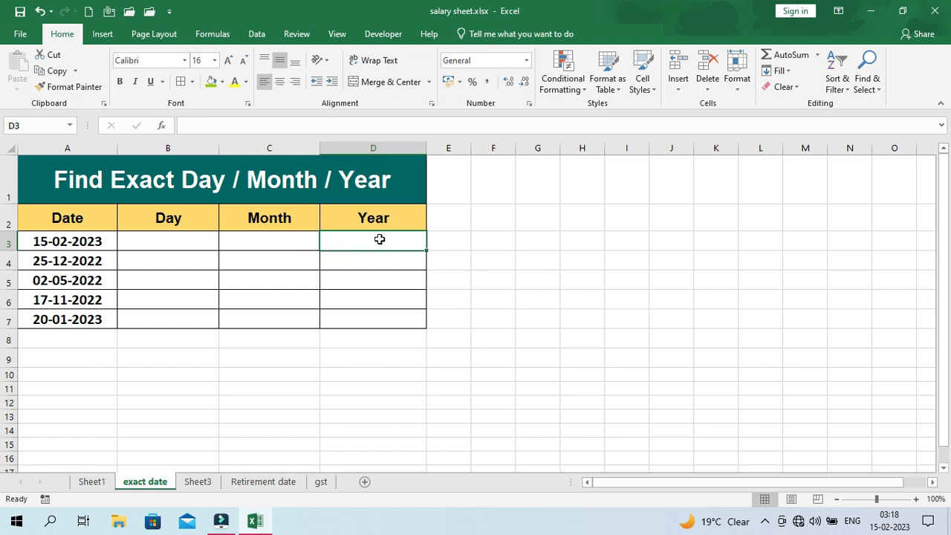
- Enter the formula =TEXT(A3,"DDDD") in cell B3 to extract the weekday name from the first date
{"action": "left_click", "coordinate": [176, 242]}
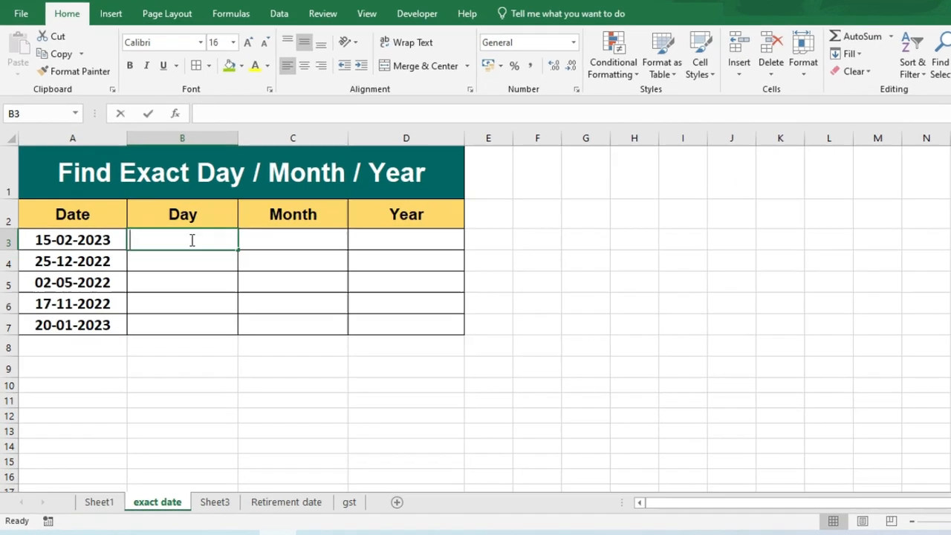
{"action": "type", "text": "="}
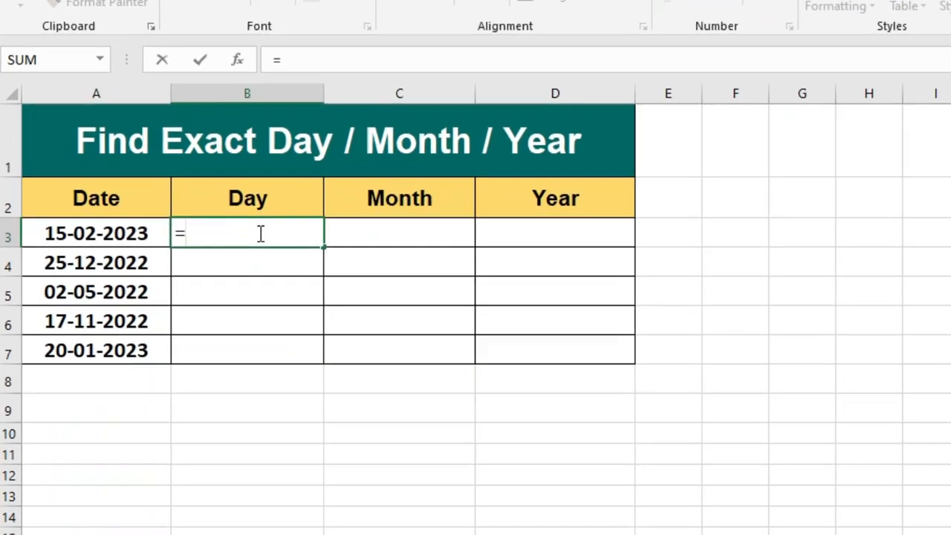
{"action": "type", "text": "text"}
{"action": "key", "text": "Tab"}
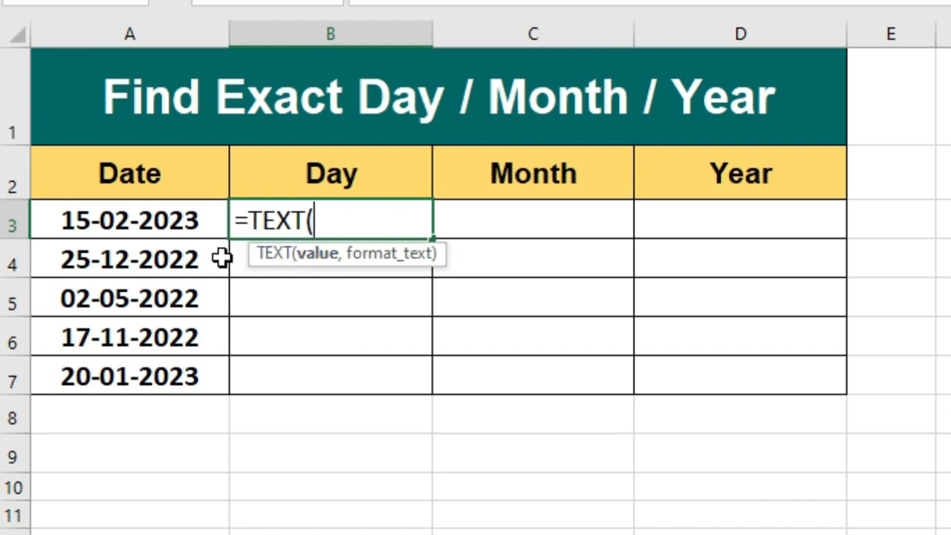
{"action": "left_click", "coordinate": [130, 223]}
{"action": "type", "text": ","}
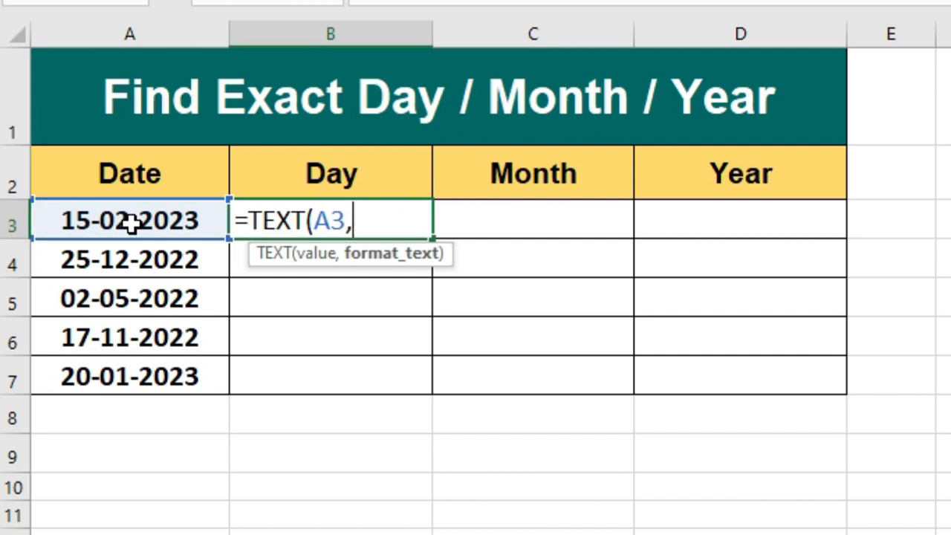
{"action": "type", "text": "\"DDDD"}
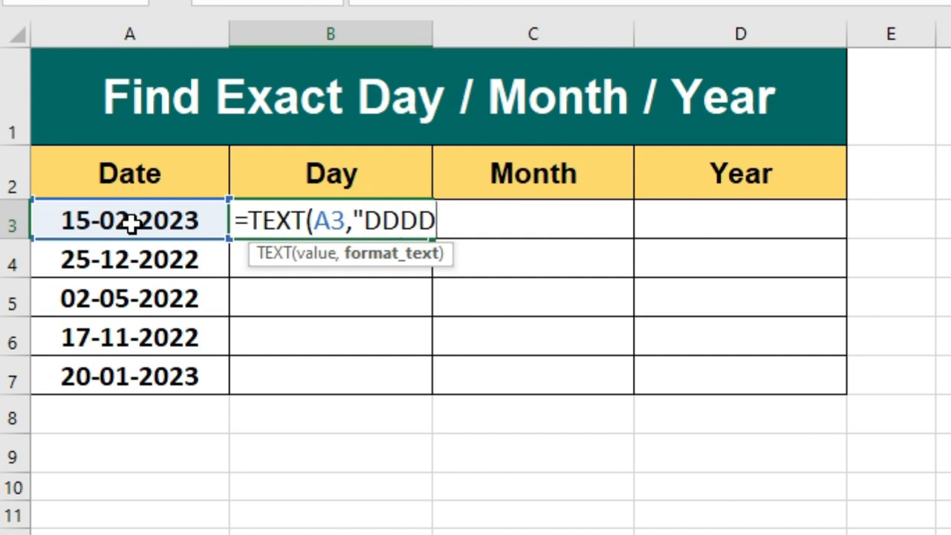
{"action": "type", "text": "\")"}
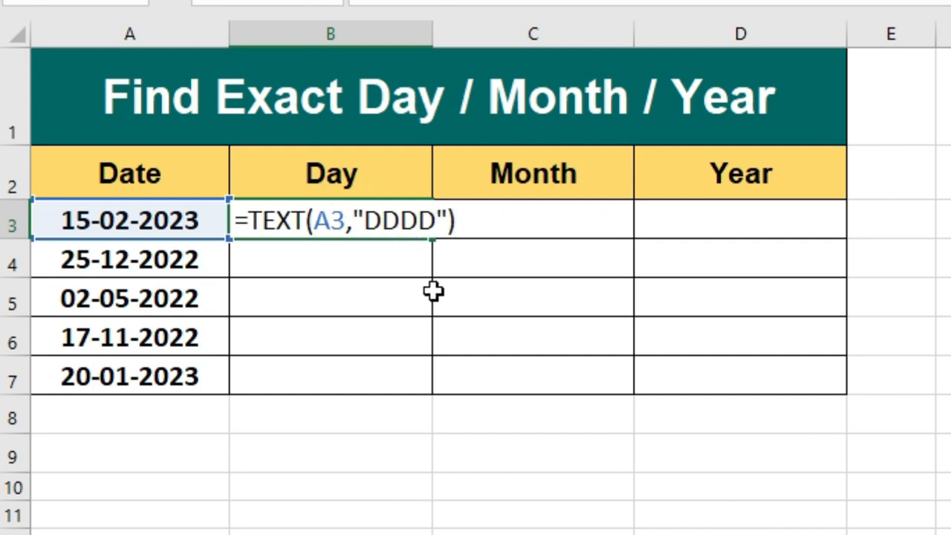
{"action": "key", "text": "Return"}
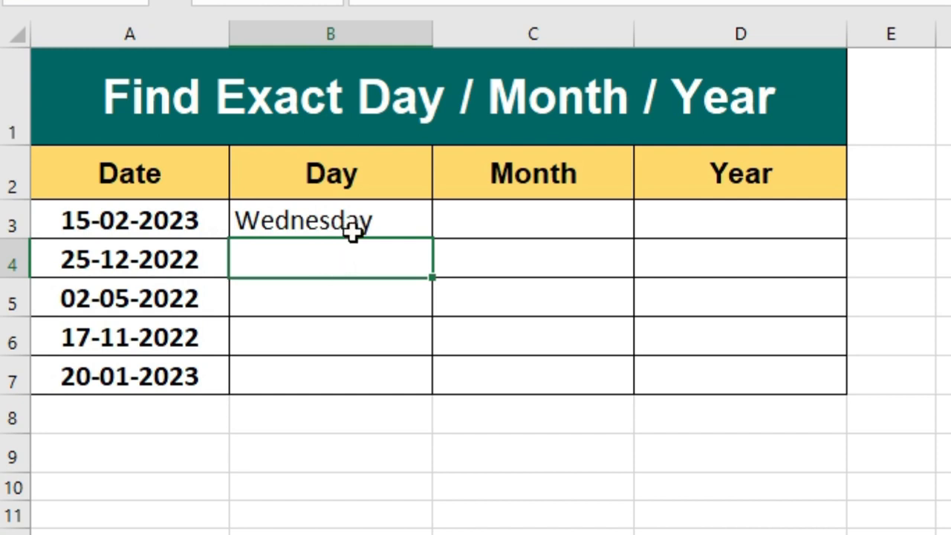
- Enter the formula =TEXT(A3,"MMMM") in cell C3 to extract the month name from the first date
{"action": "left_click", "coordinate": [512, 225]}
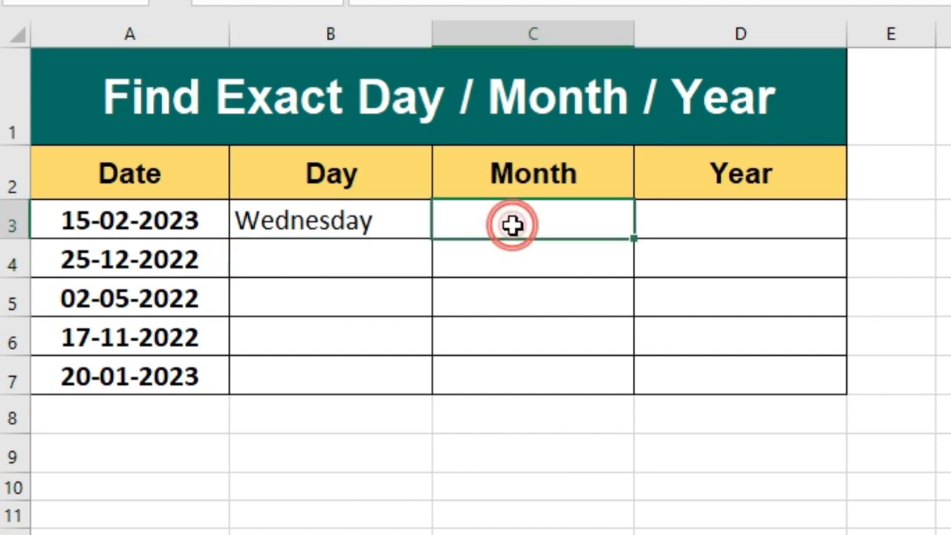
{"action": "type", "text": "="}
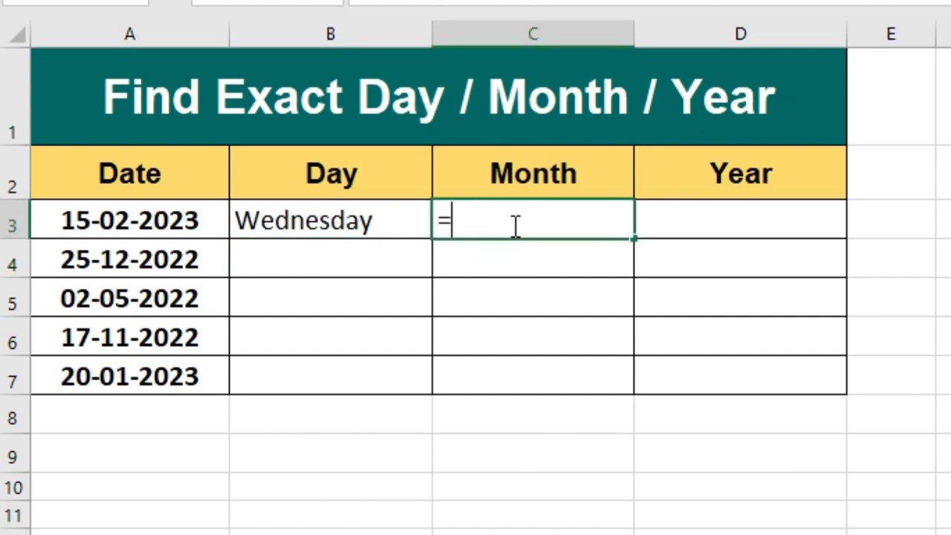
{"action": "type", "text": "TEXT("}
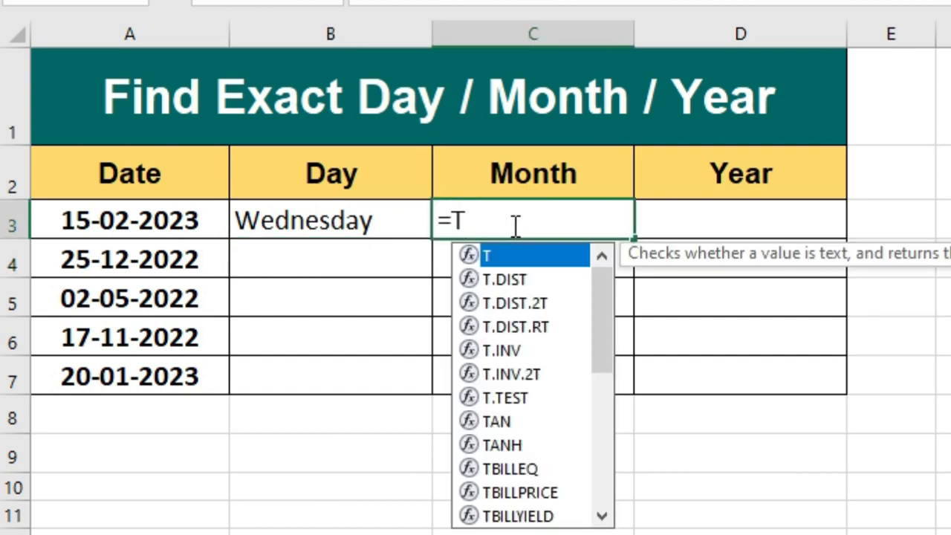
{"action": "left_click", "coordinate": [163, 227]}
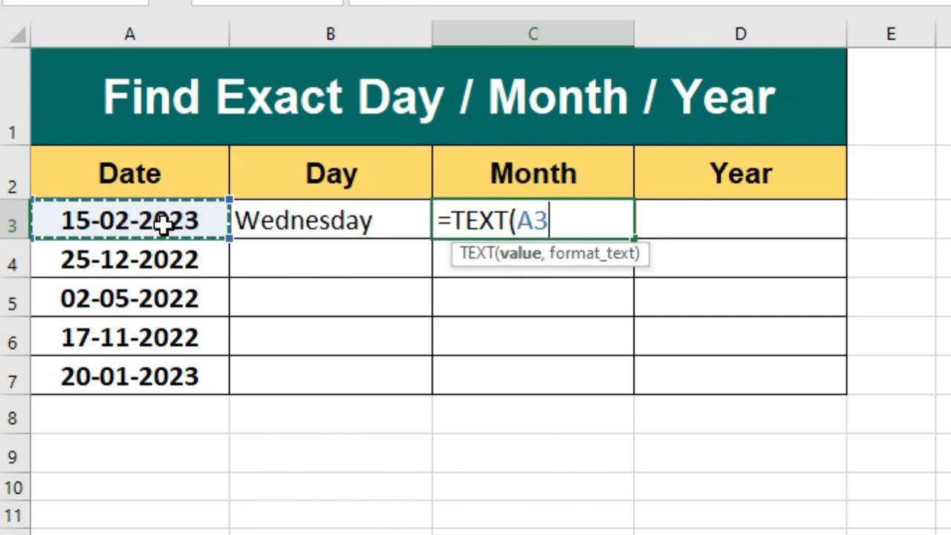
{"action": "type", "text": ",\""}
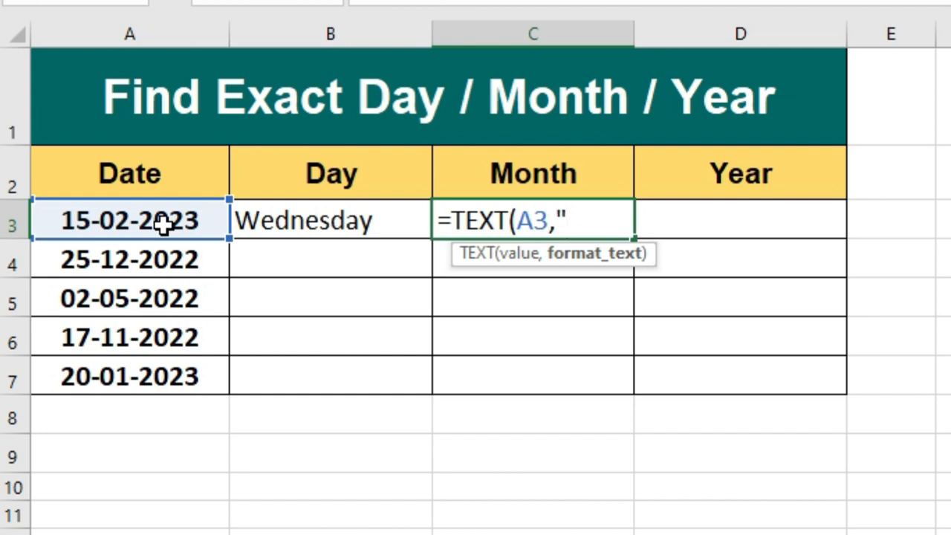
{"action": "type", "text": "MMMM"}
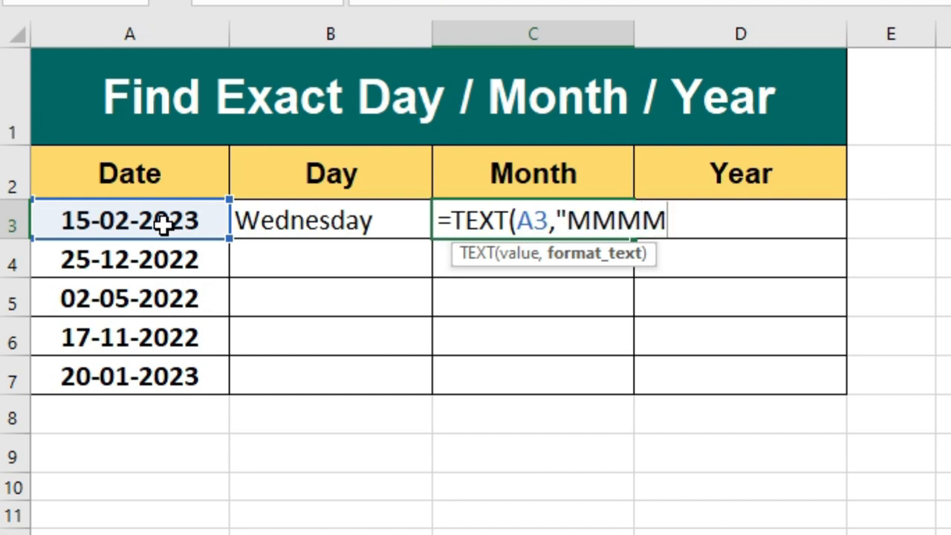
{"action": "type", "text": "\")"}
{"action": "key", "text": "Return"}
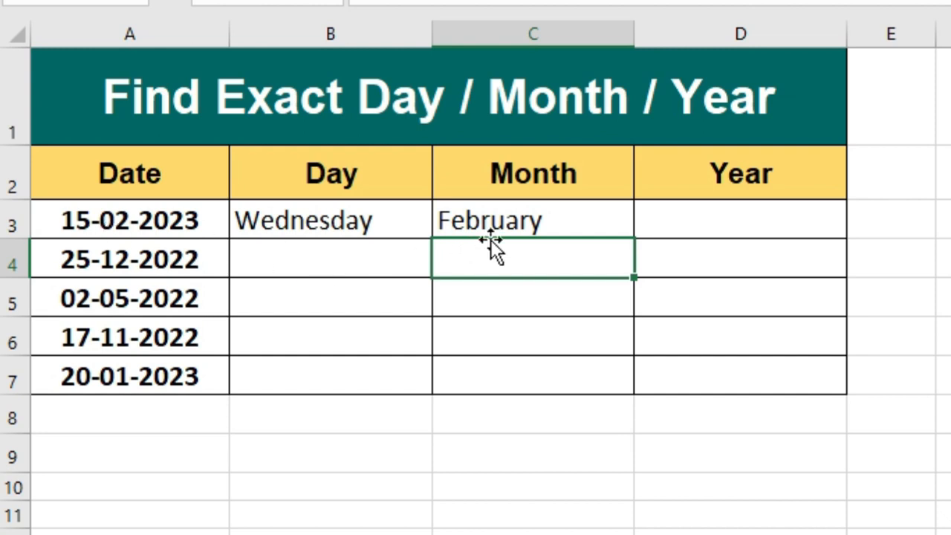
- Enter the formula =TEXT(A3,"YYYY") in cell D3 to extract the four-digit year from the first date
{"action": "left_click", "coordinate": [737, 220]}
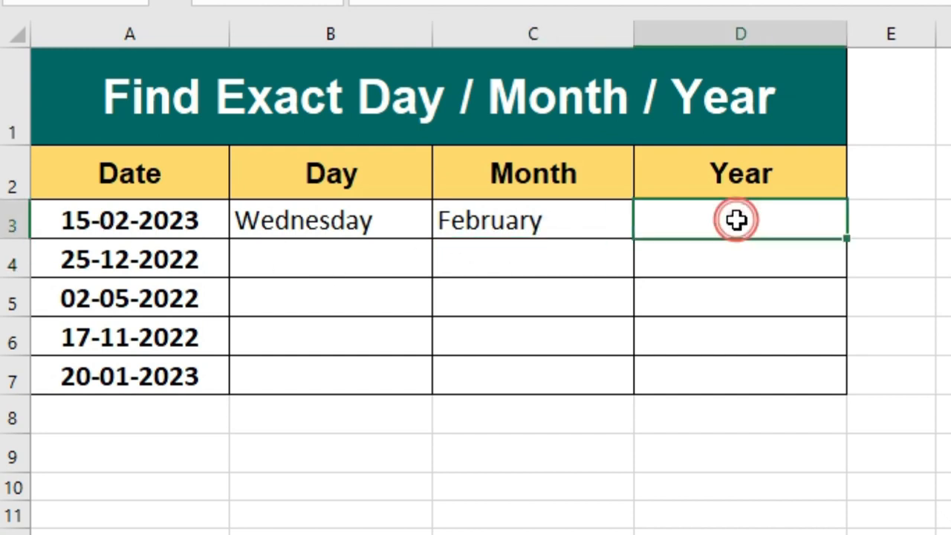
{"action": "double_click", "coordinate": [737, 220]}
{"action": "type", "text": "=TE"}
{"action": "key", "text": "Tab"}
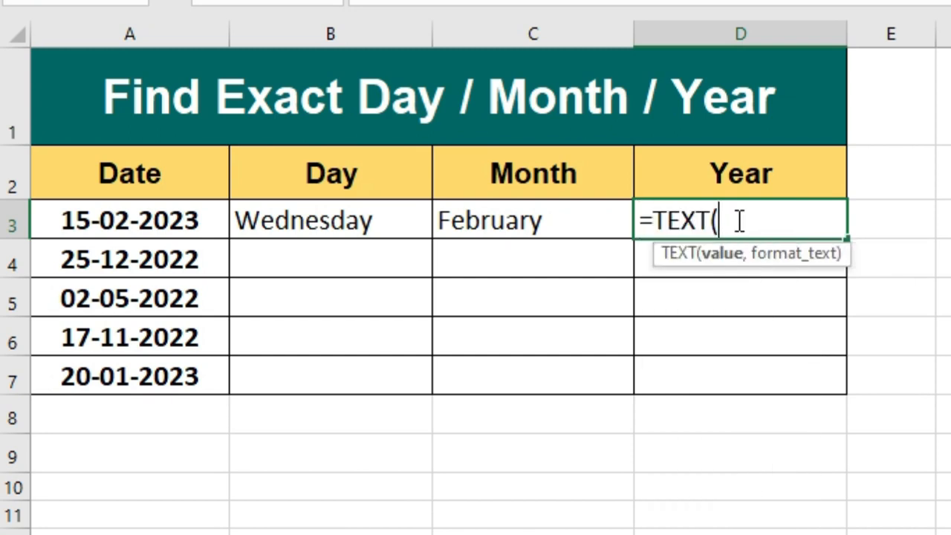
{"action": "left_click", "coordinate": [151, 225]}
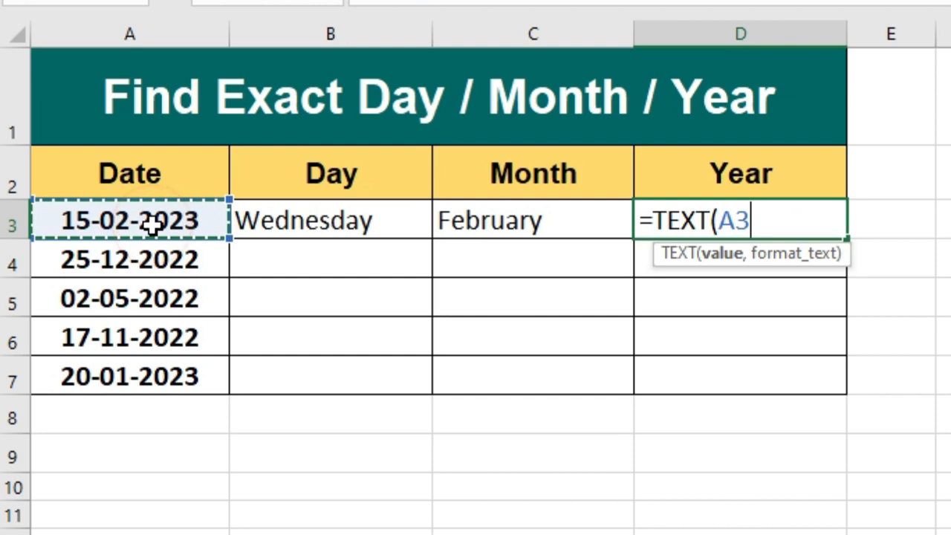
{"action": "type", "text": ",\"YYYY"}
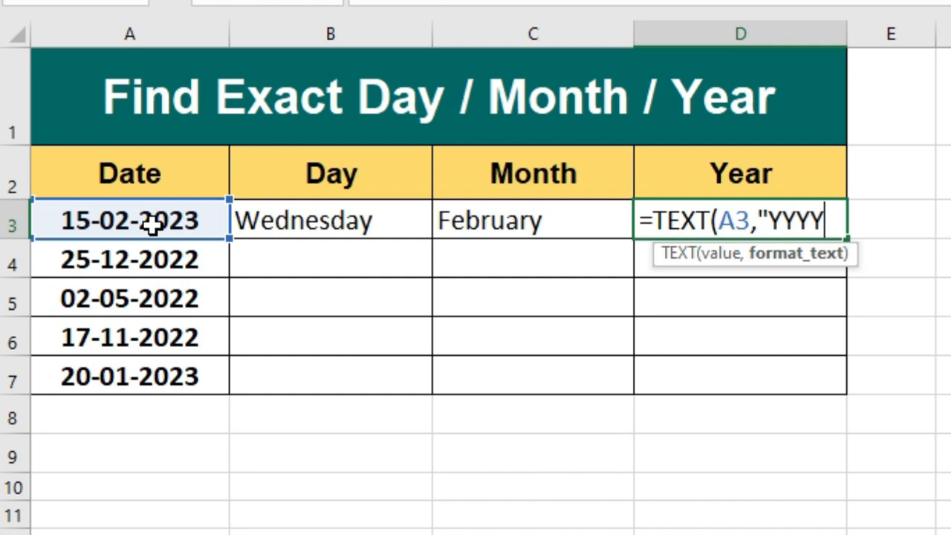
{"action": "type", "text": "\")"}
{"action": "key", "text": "Return"}
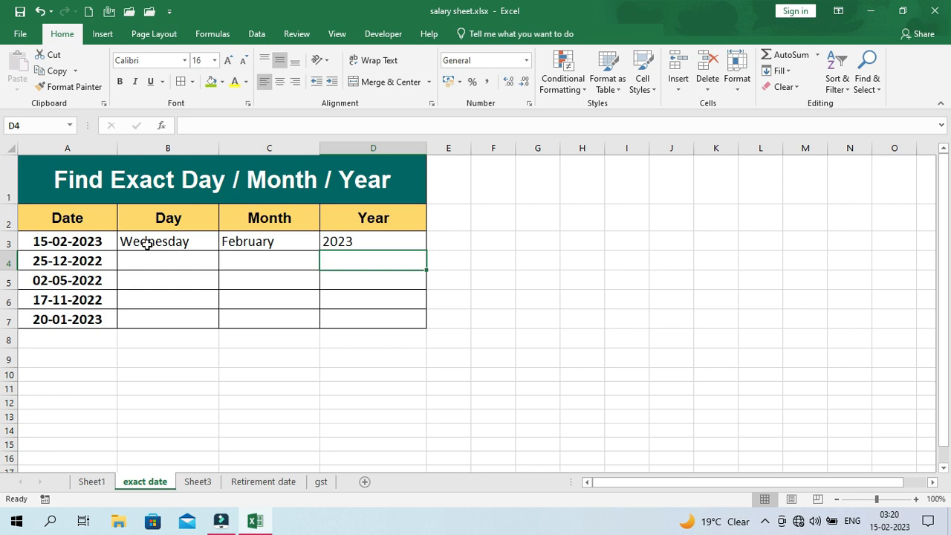
- Fill the Day, Month and Year formulas from B3:D3 down through row 7
{"action": "left_click", "coordinate": [285, 221]}
{"action": "left_click_drag", "start_coordinate": [145, 242], "coordinate": [336, 244]}
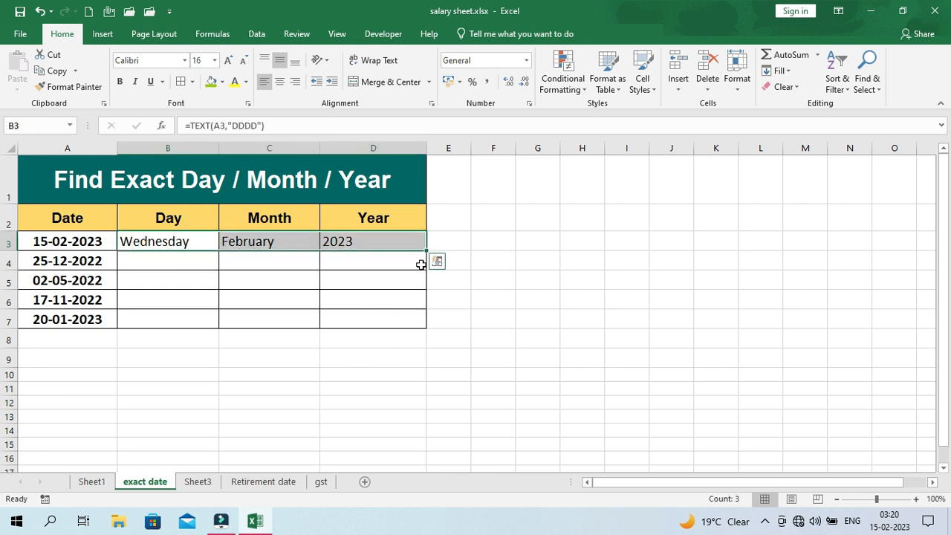
{"action": "left_click_drag", "start_coordinate": [427, 250], "coordinate": [419, 331]}
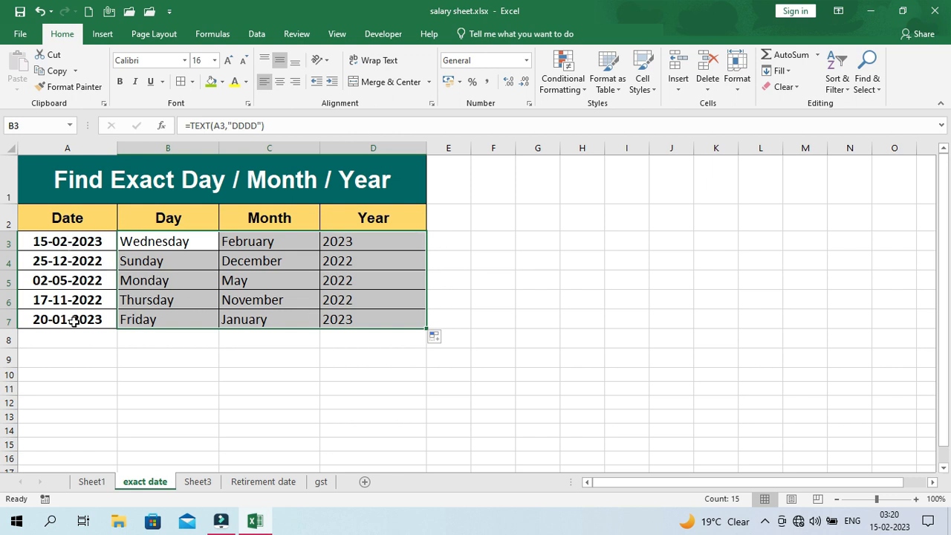
{"action": "left_click", "coordinate": [177, 242]}
{"action": "left_click", "coordinate": [253, 243]}
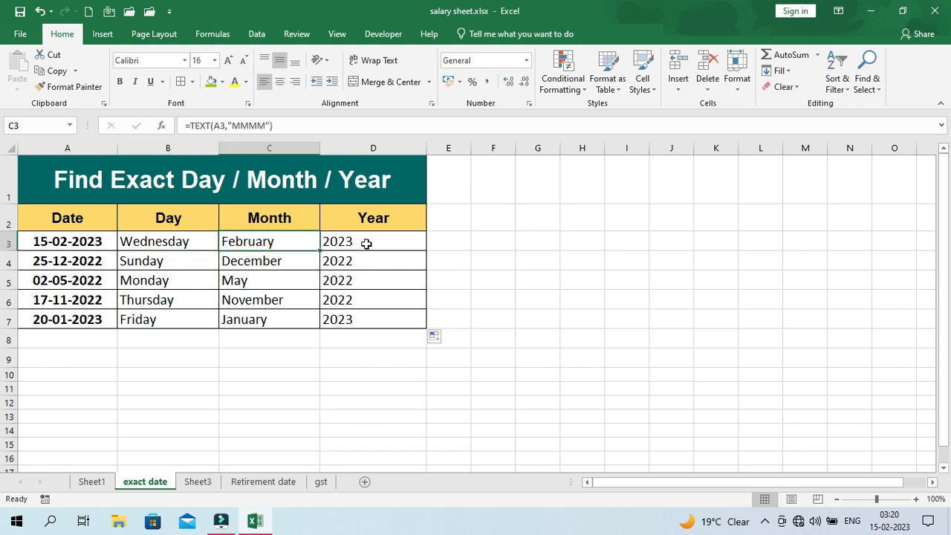
{"action": "left_click", "coordinate": [365, 243]}
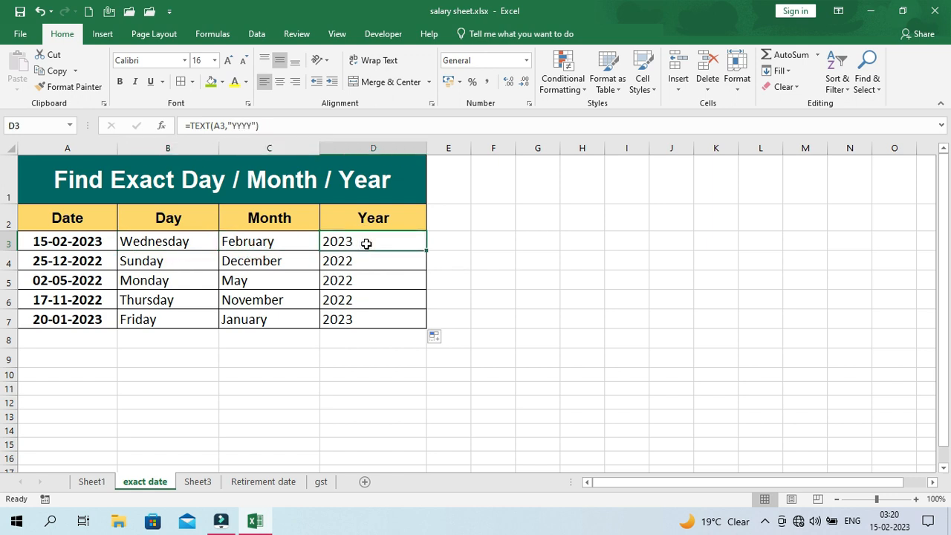